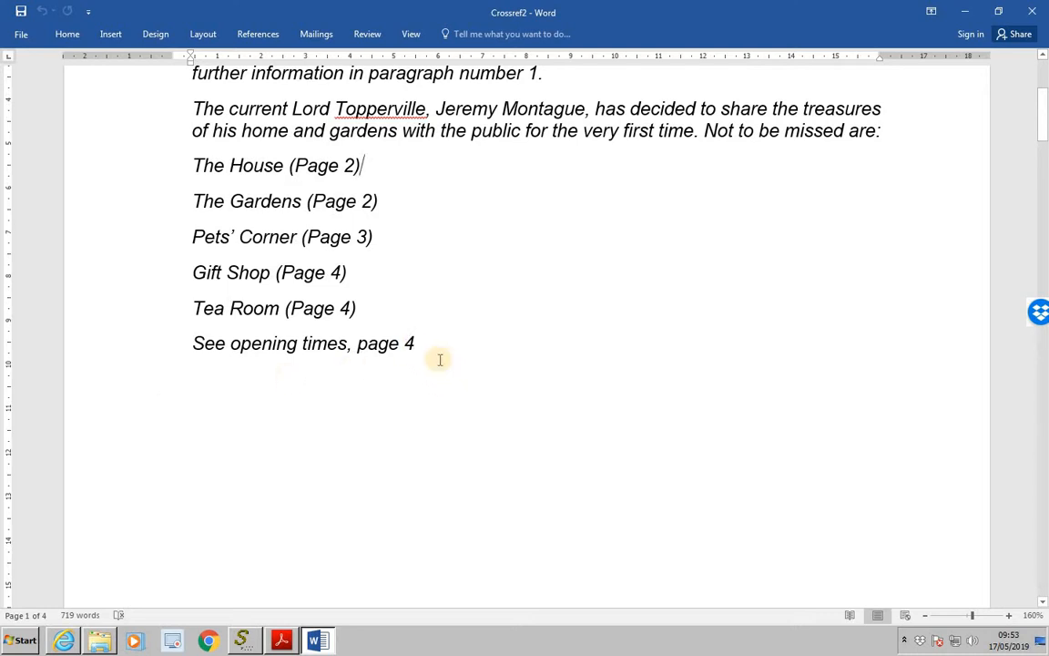
- Add a bold, non-italic heading "Table of Figures" on a new line below "See opening times, page 4"
{"action": "left_click", "coordinate": [425, 344]}
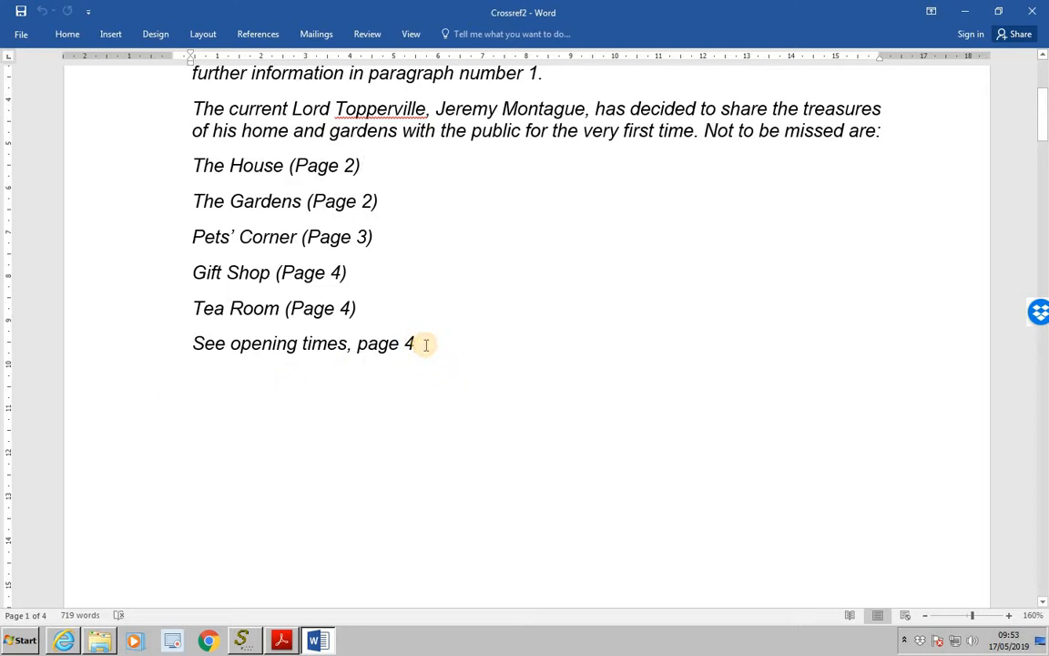
{"action": "key", "text": "Return"}
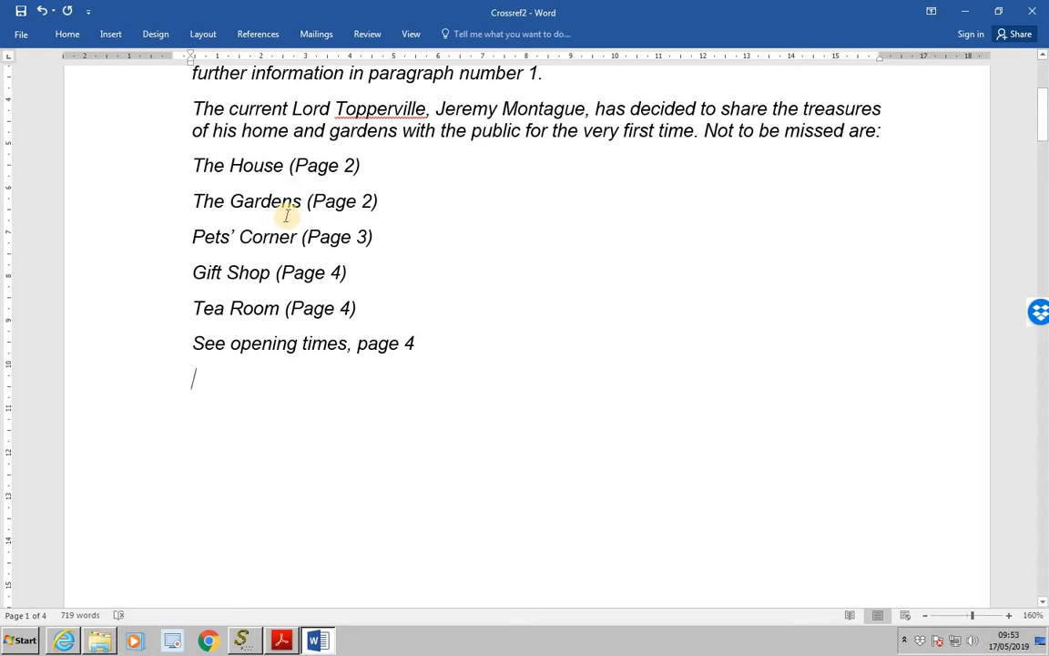
{"action": "left_click", "coordinate": [69, 33]}
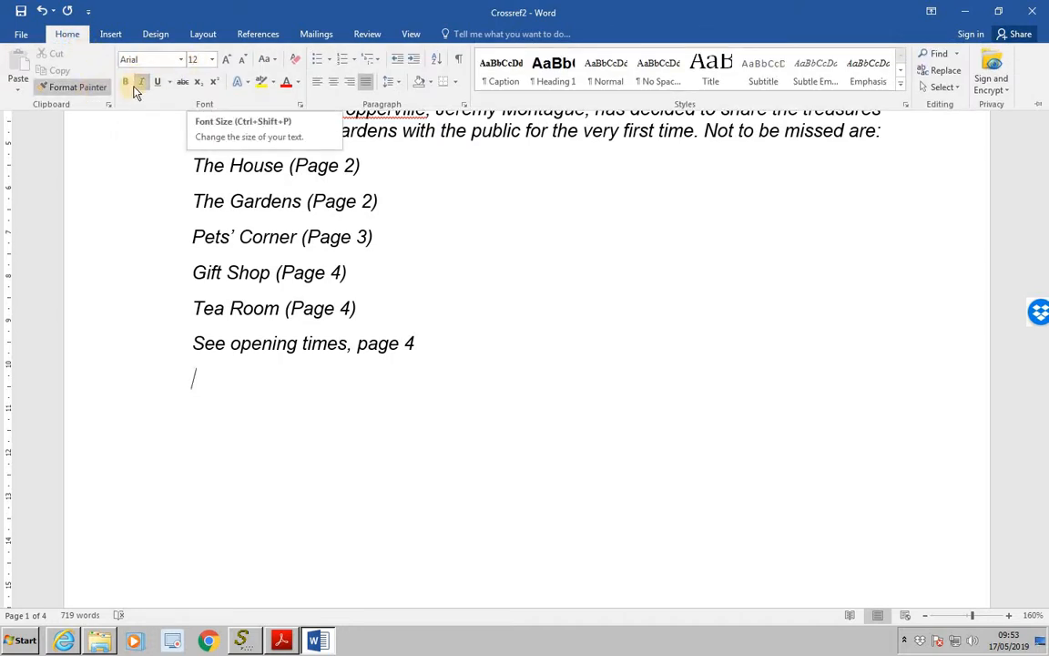
{"action": "left_click", "coordinate": [141, 82]}
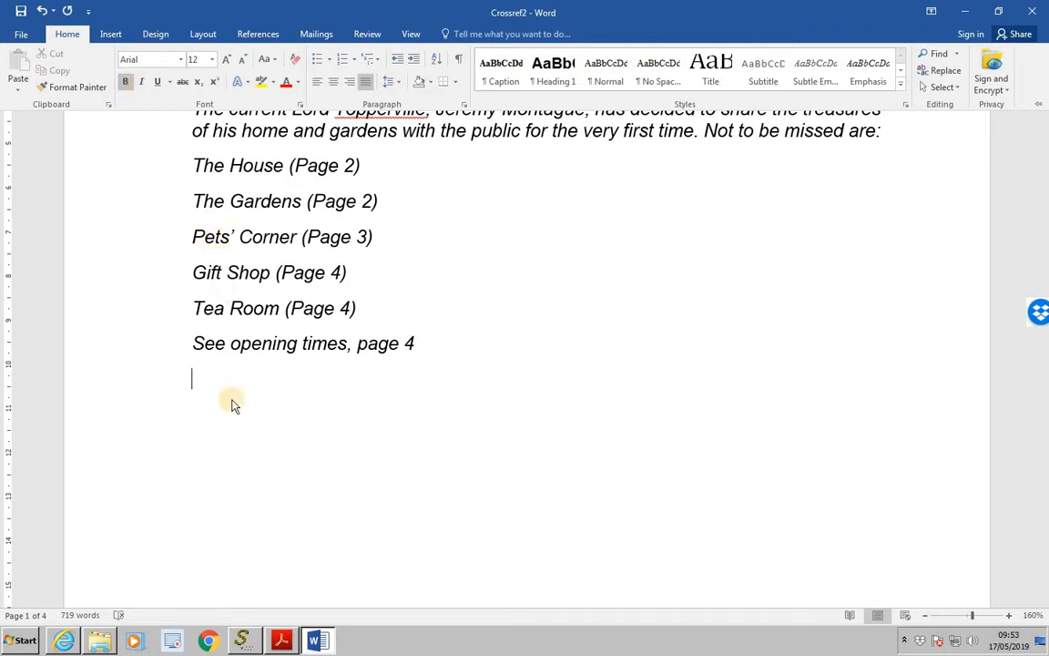
{"action": "key", "text": "ctrl+F1"}
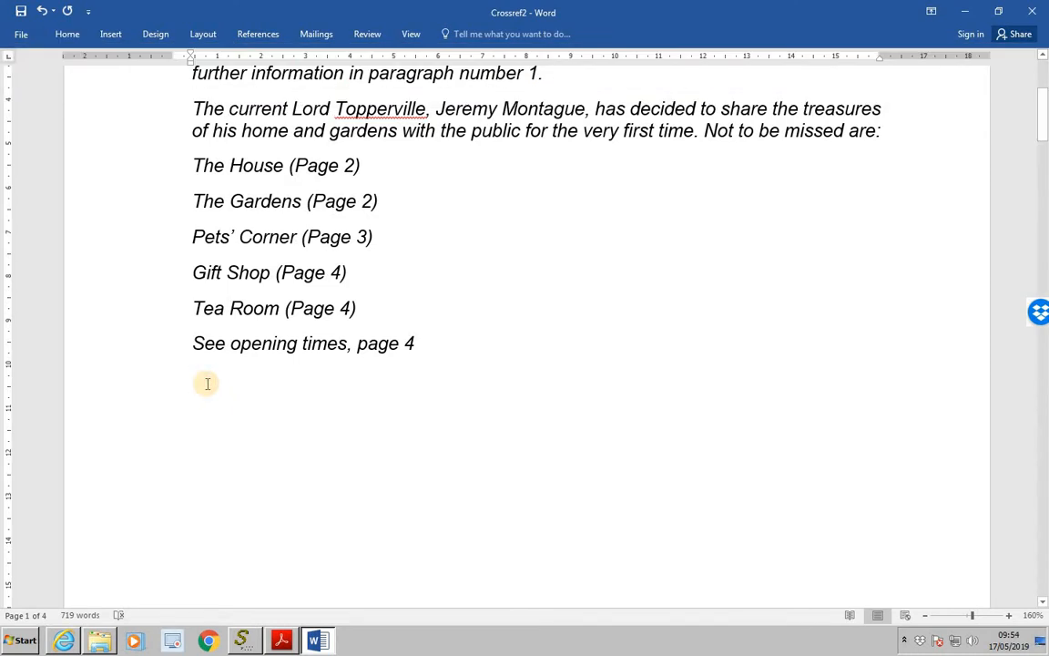
{"action": "type", "text": "Tab"}
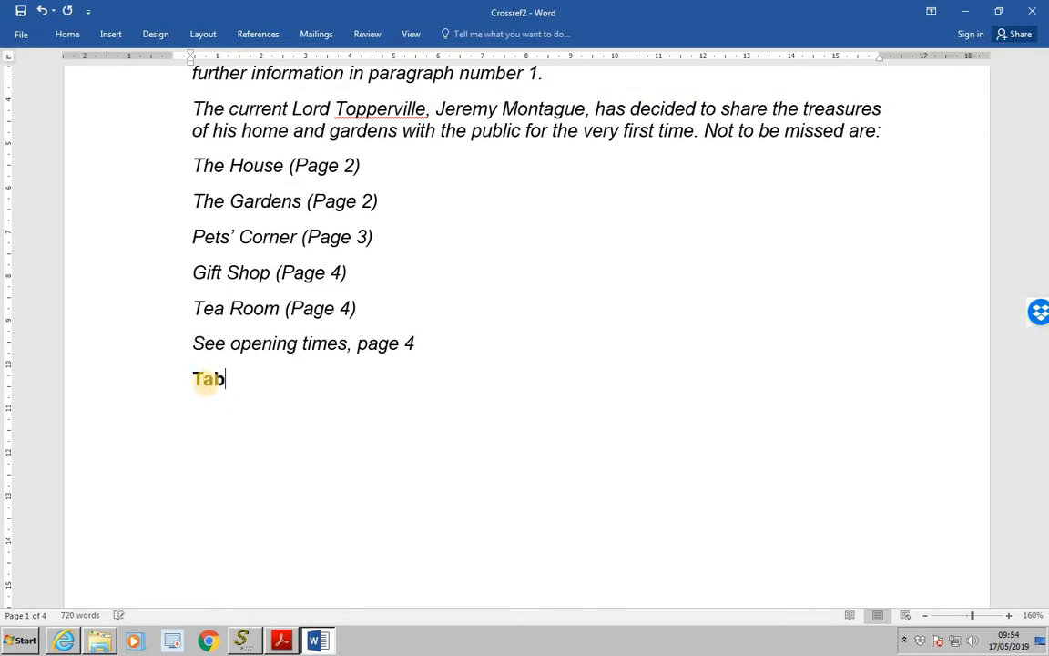
{"action": "type", "text": "le of Figures"}
{"action": "key", "text": "Return"}
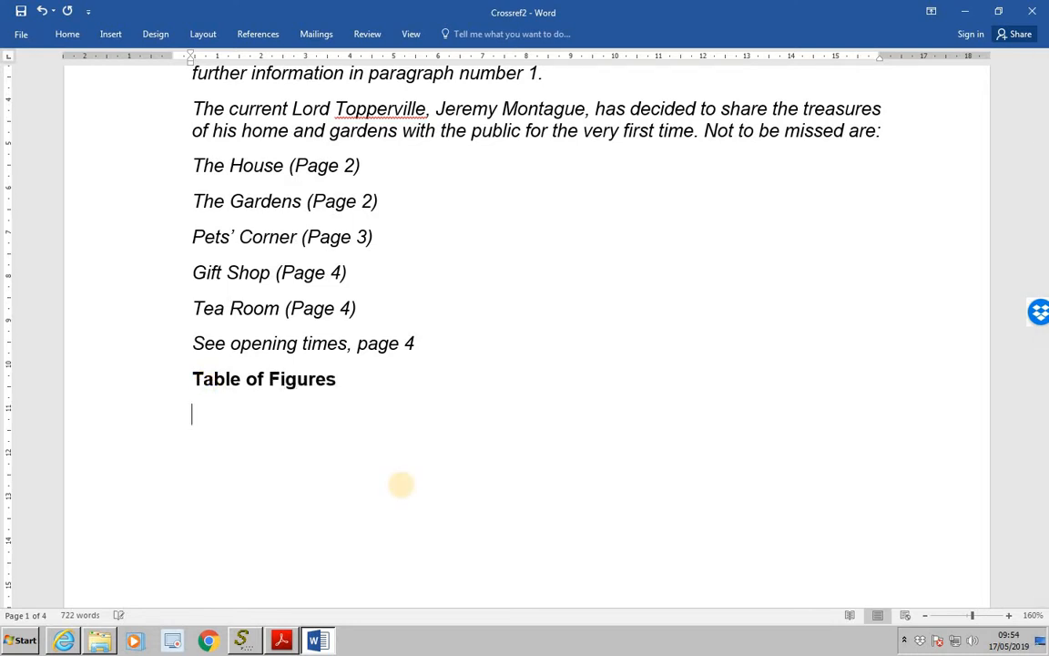
- Insert a table of figures in the Distinctive format below the "Table of Figures" heading
{"action": "left_click", "coordinate": [266, 39]}
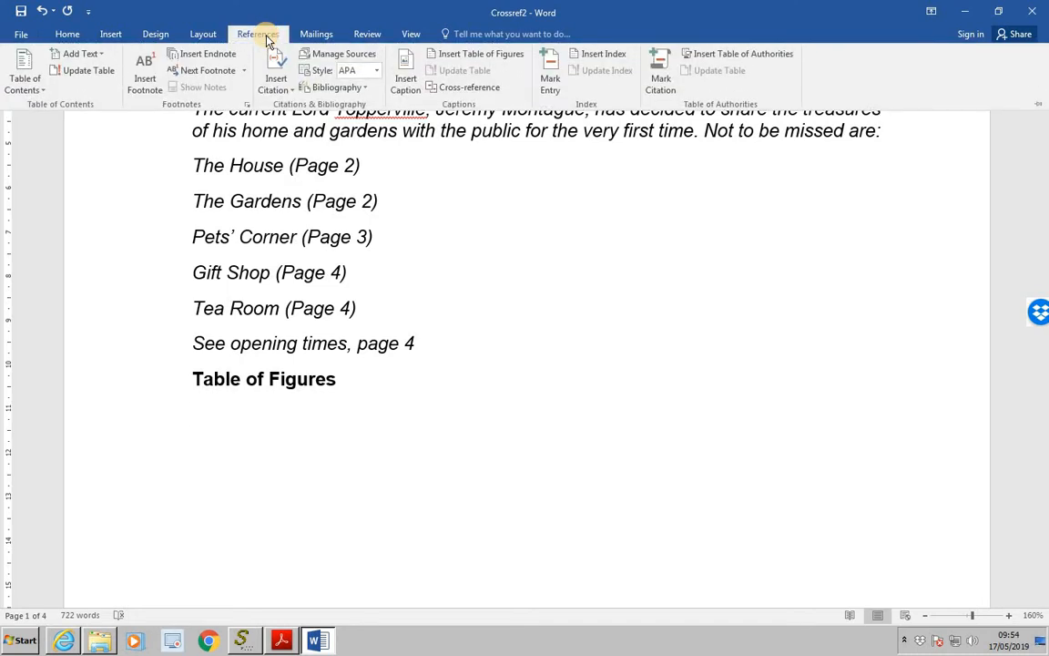
{"action": "left_click", "coordinate": [459, 60]}
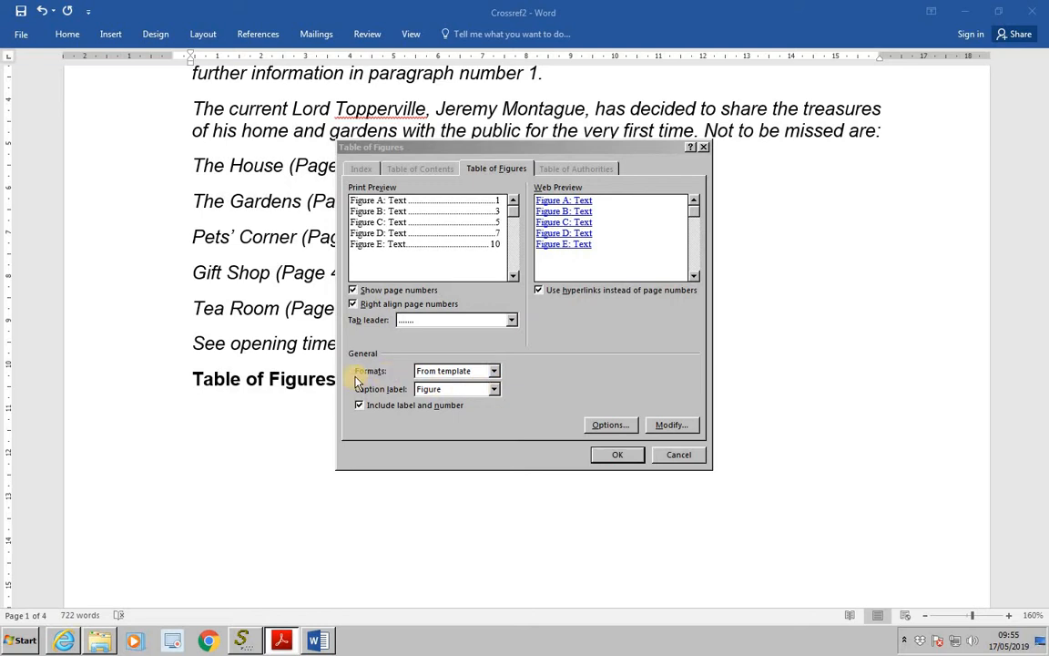
{"action": "left_click", "coordinate": [495, 371]}
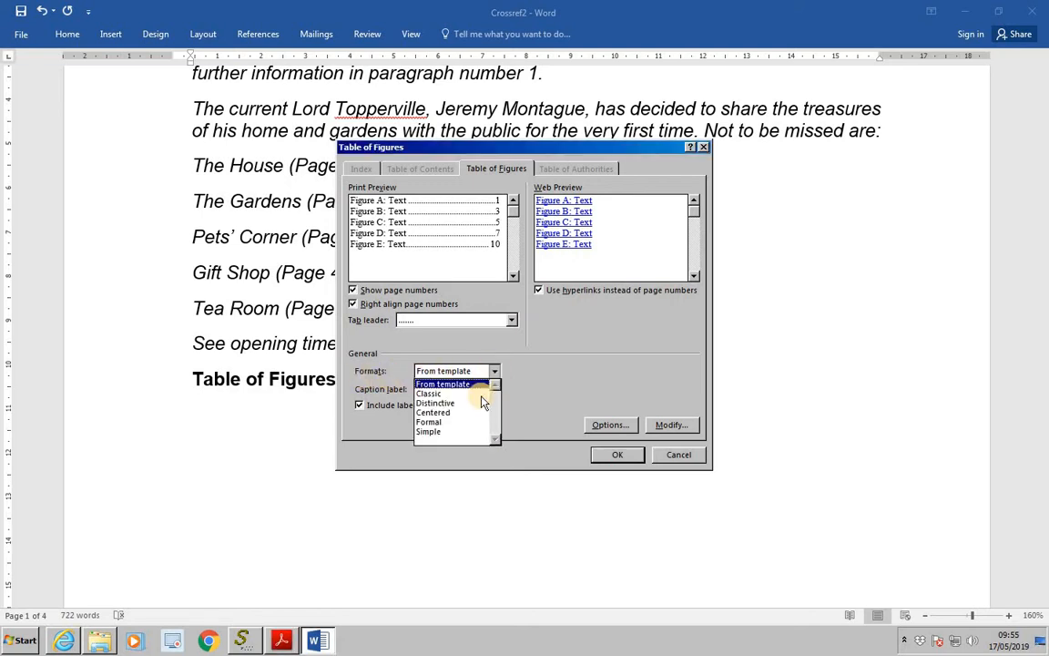
{"action": "left_click", "coordinate": [478, 411]}
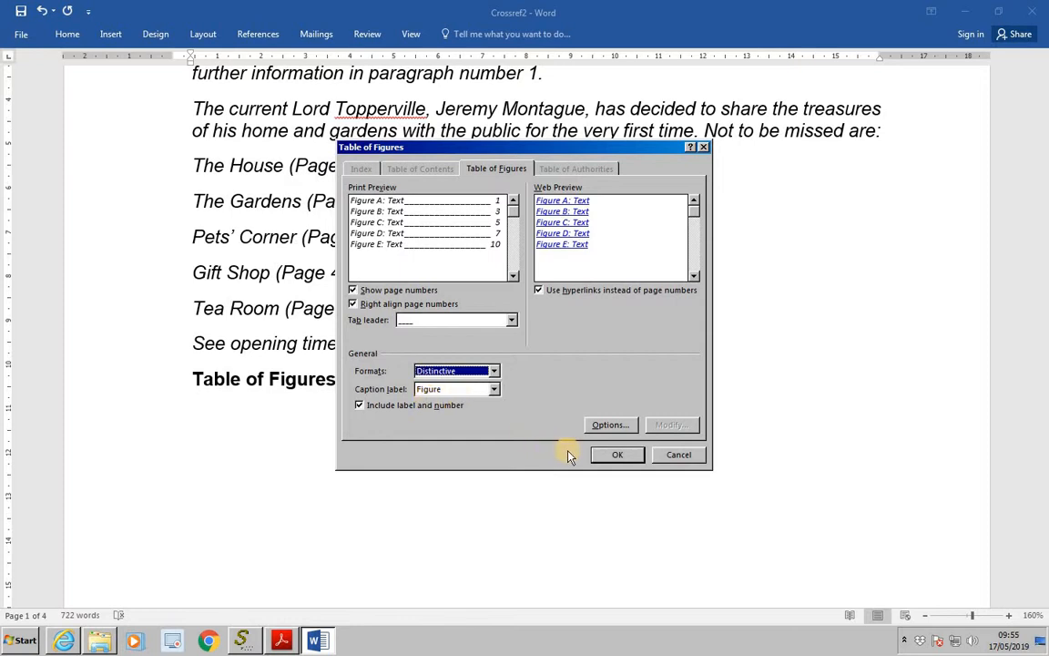
{"action": "left_click", "coordinate": [614, 456]}
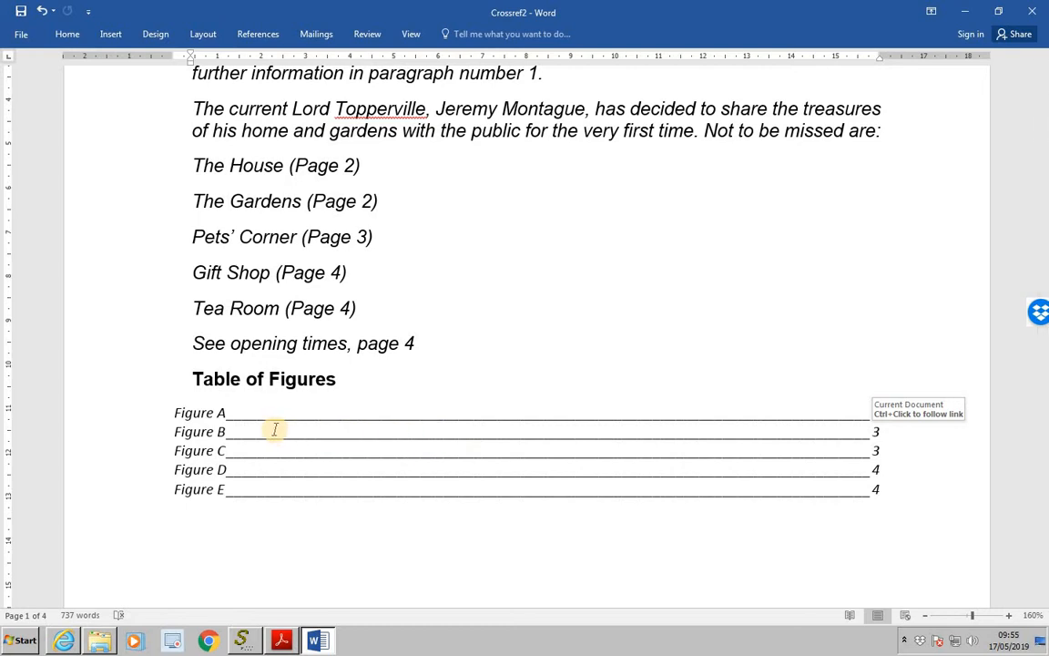
- Follow each table of figures link, from Figure A to Figure E, to check the caption it leads to
{"action": "left_click", "coordinate": [215, 415], "text": "ctrl"}
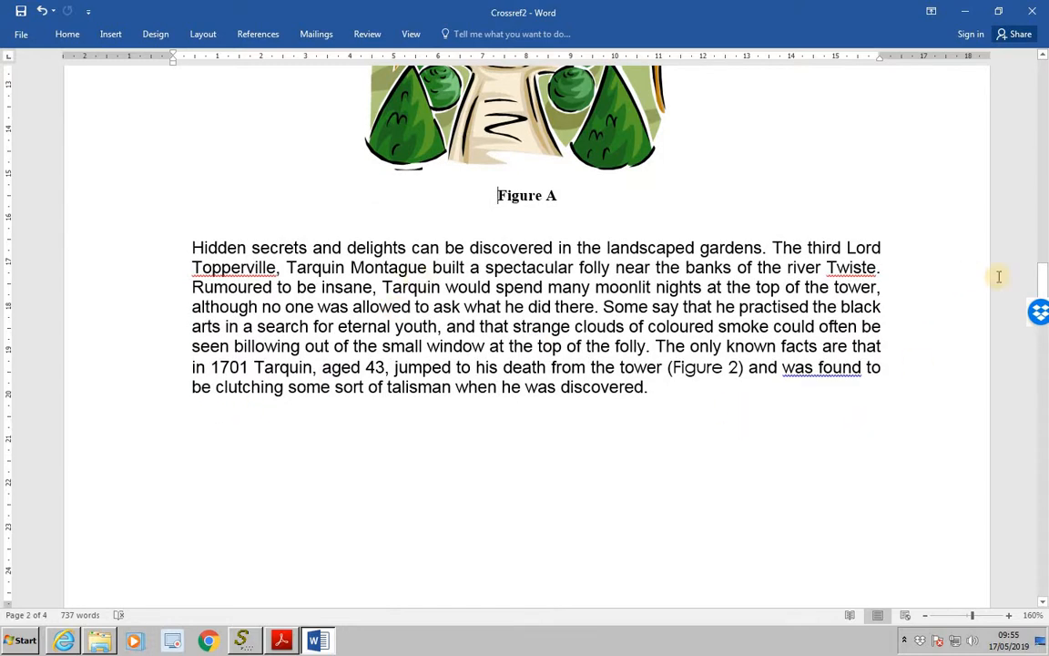
{"action": "left_click_drag", "start_coordinate": [1041, 281], "coordinate": [1002, 115]}
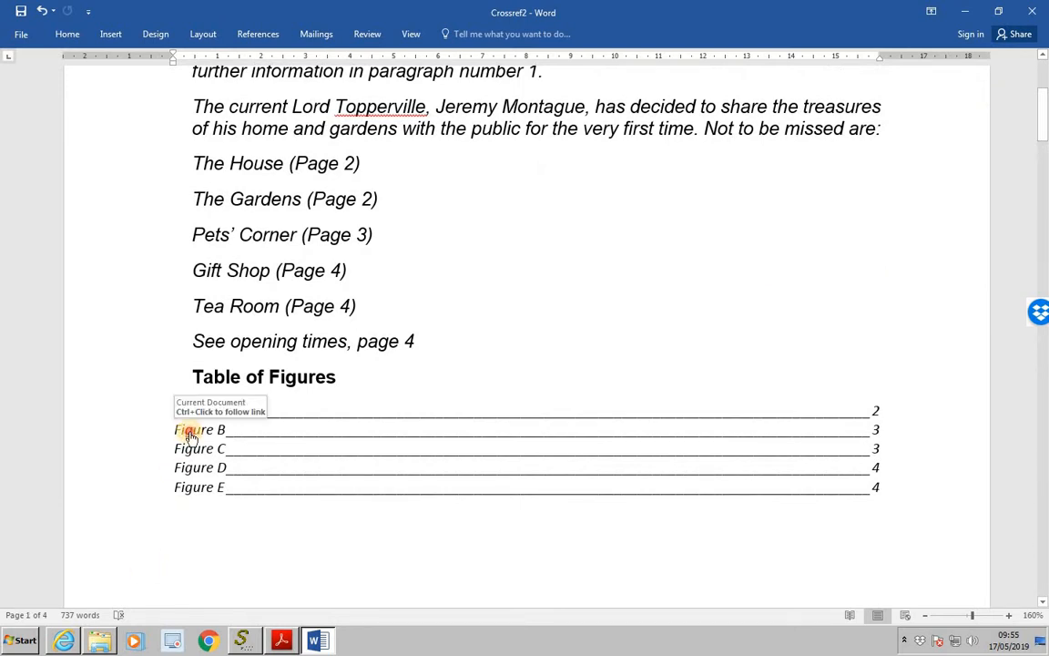
{"action": "left_click", "coordinate": [188, 431], "text": "ctrl"}
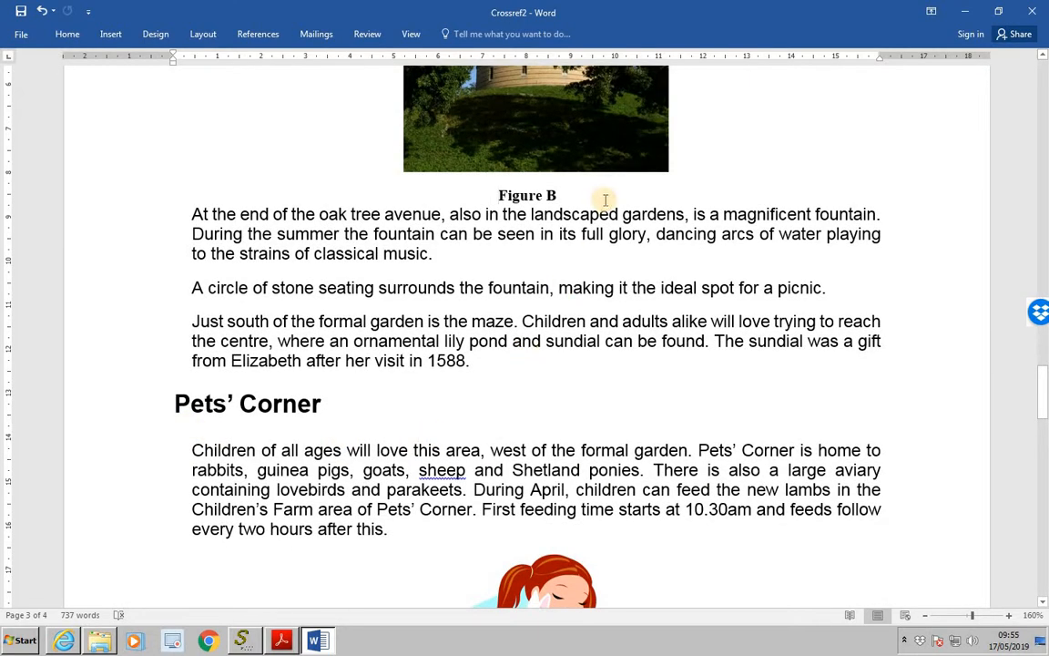
{"action": "left_click_drag", "start_coordinate": [1045, 392], "coordinate": [1019, 122]}
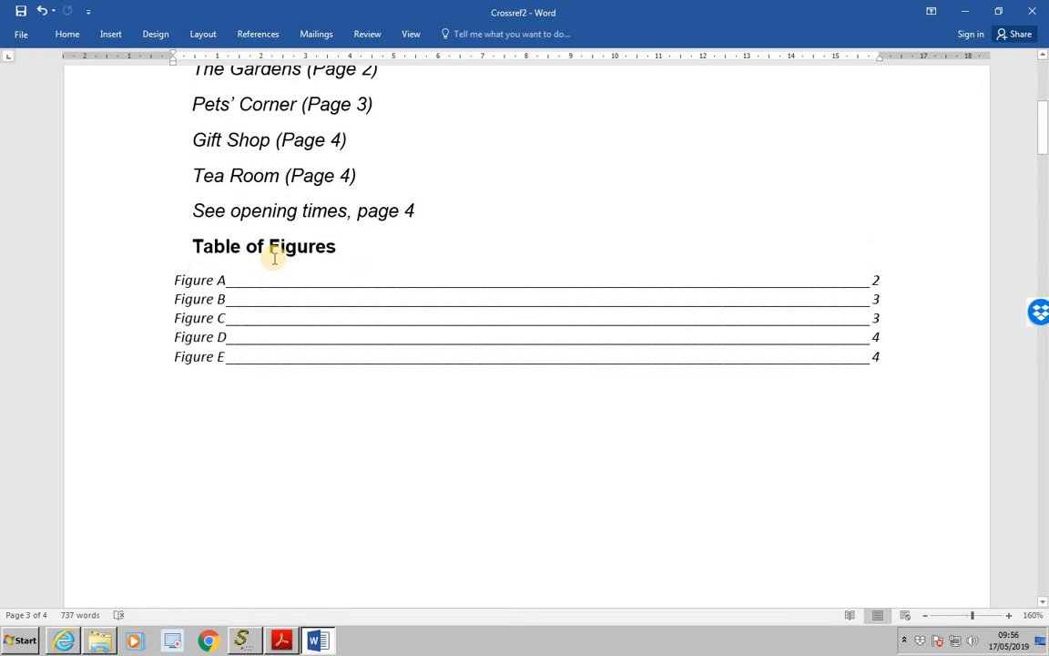
{"action": "left_click", "coordinate": [195, 321], "text": "ctrl"}
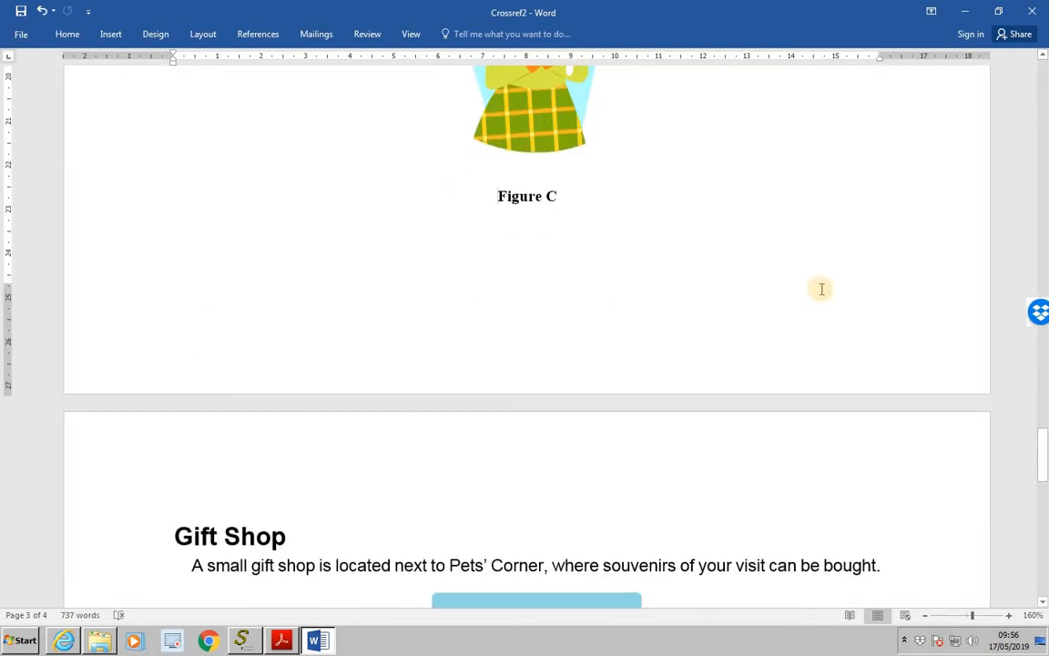
{"action": "left_click_drag", "start_coordinate": [1043, 474], "coordinate": [1013, 162]}
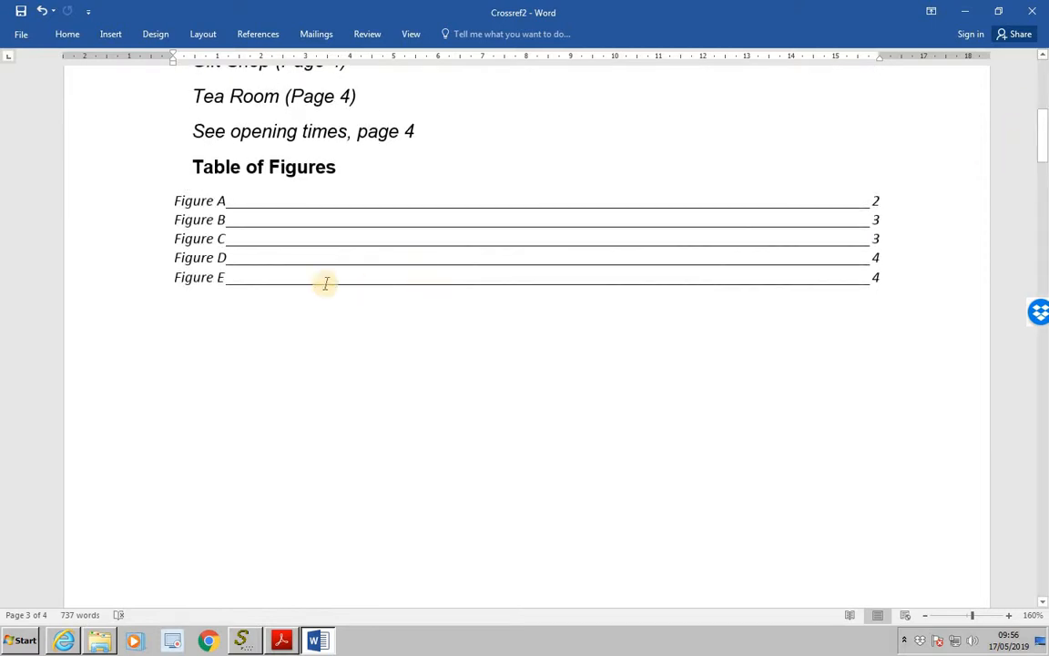
{"action": "left_click", "coordinate": [194, 259], "text": "ctrl"}
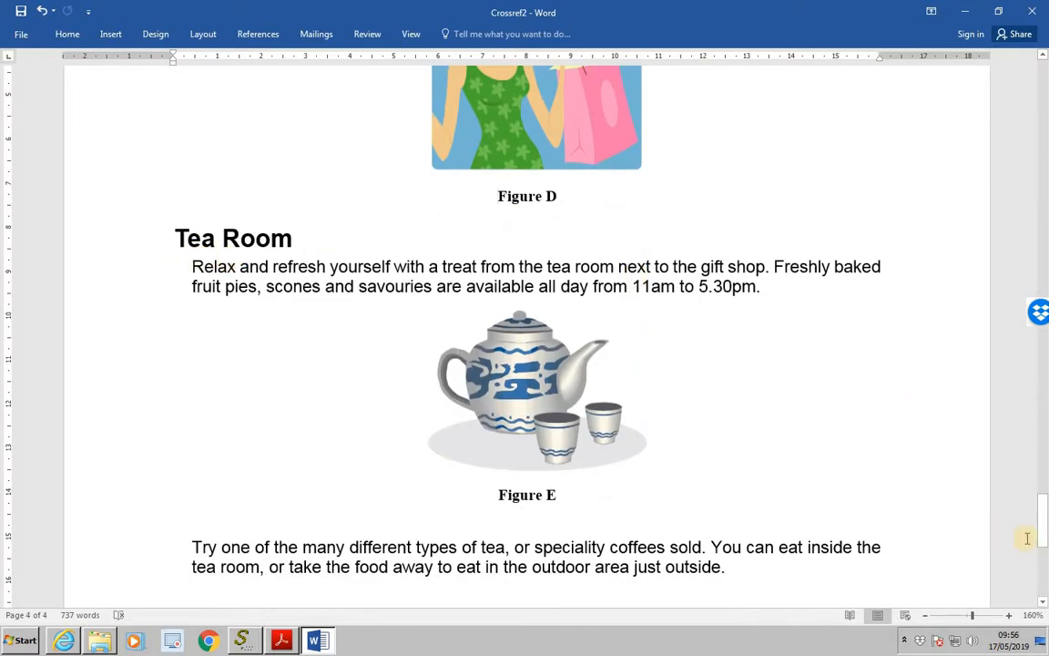
{"action": "left_click_drag", "start_coordinate": [1041, 544], "coordinate": [1011, 132]}
{"action": "left_click", "coordinate": [208, 315]}
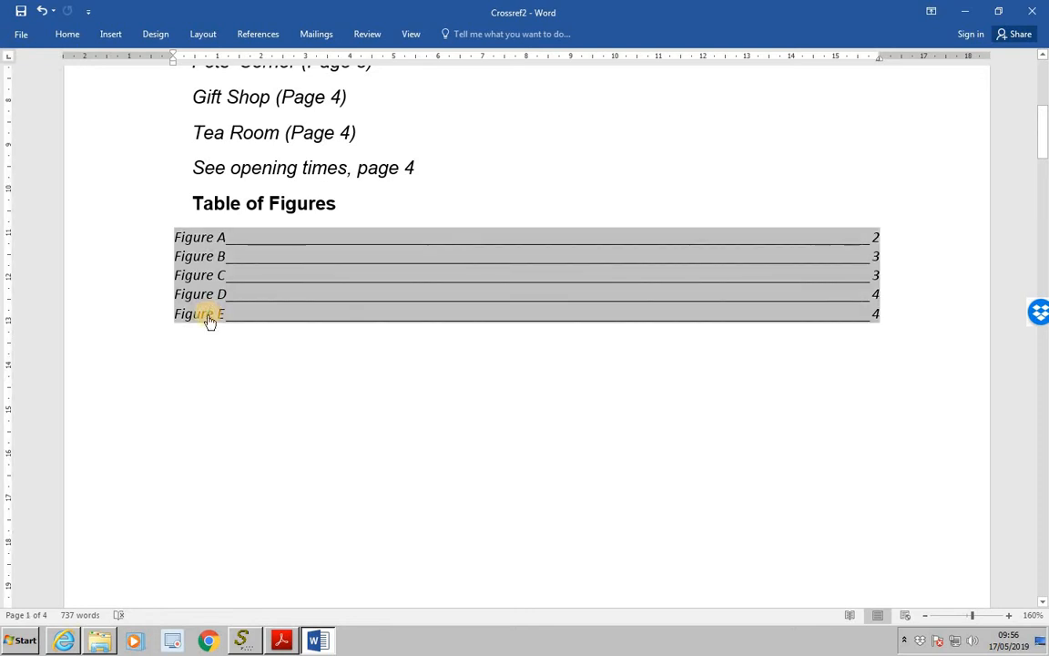
{"action": "left_click", "coordinate": [207, 312], "text": "ctrl"}
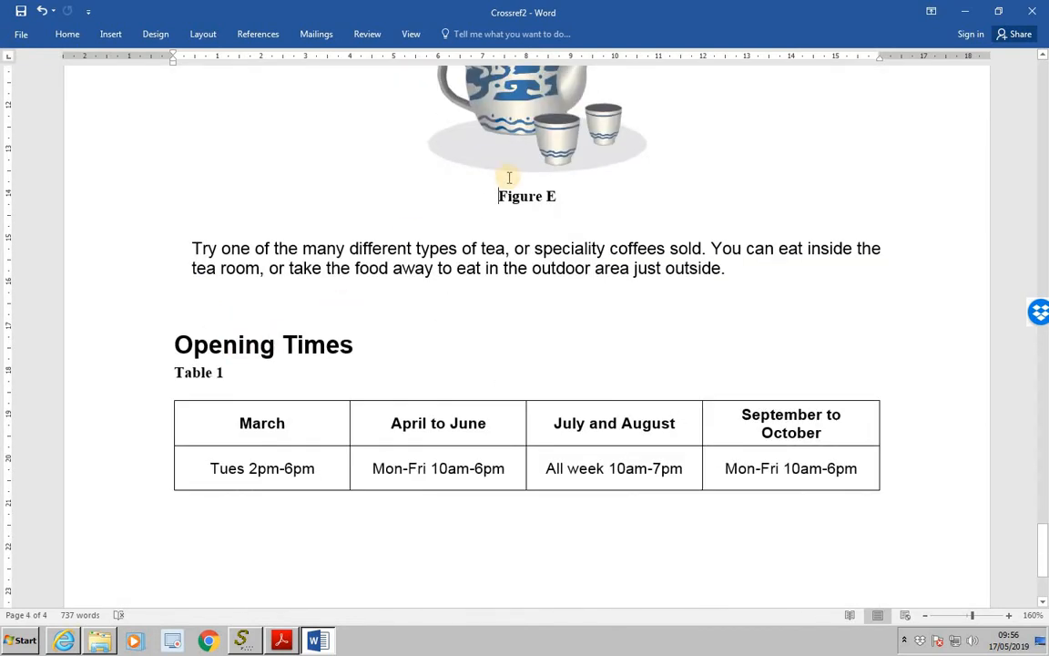
- Insert another Figure caption below the teapot picture, with the caption numbering format set to 1, 2, 3
{"action": "scroll", "coordinate": [509, 178], "scroll_direction": "up", "scroll_amount": 2}
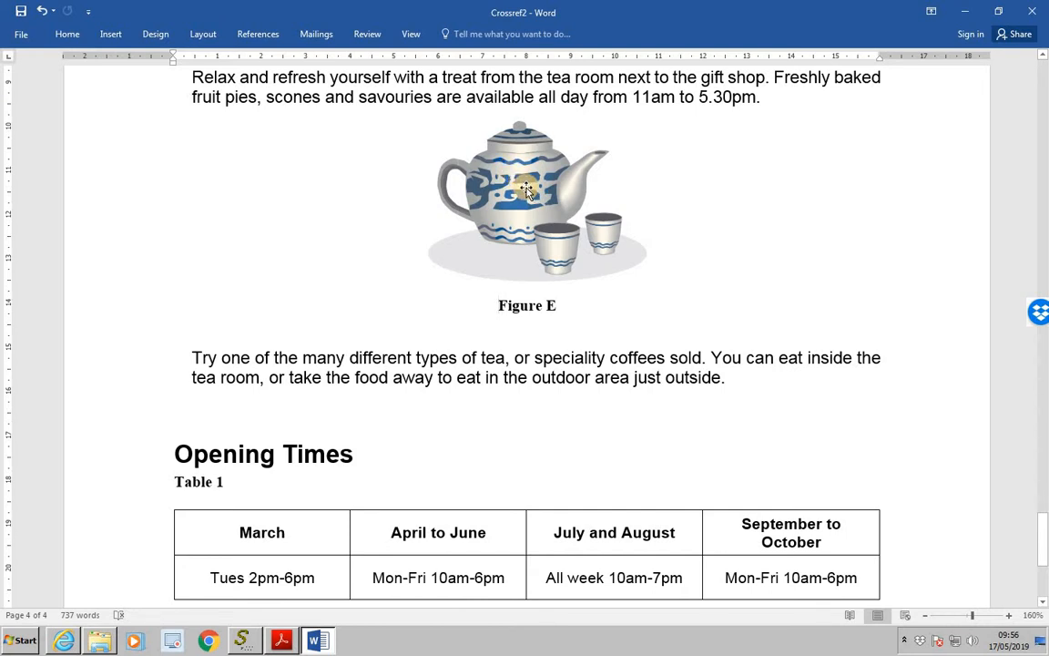
{"action": "left_click", "coordinate": [526, 190]}
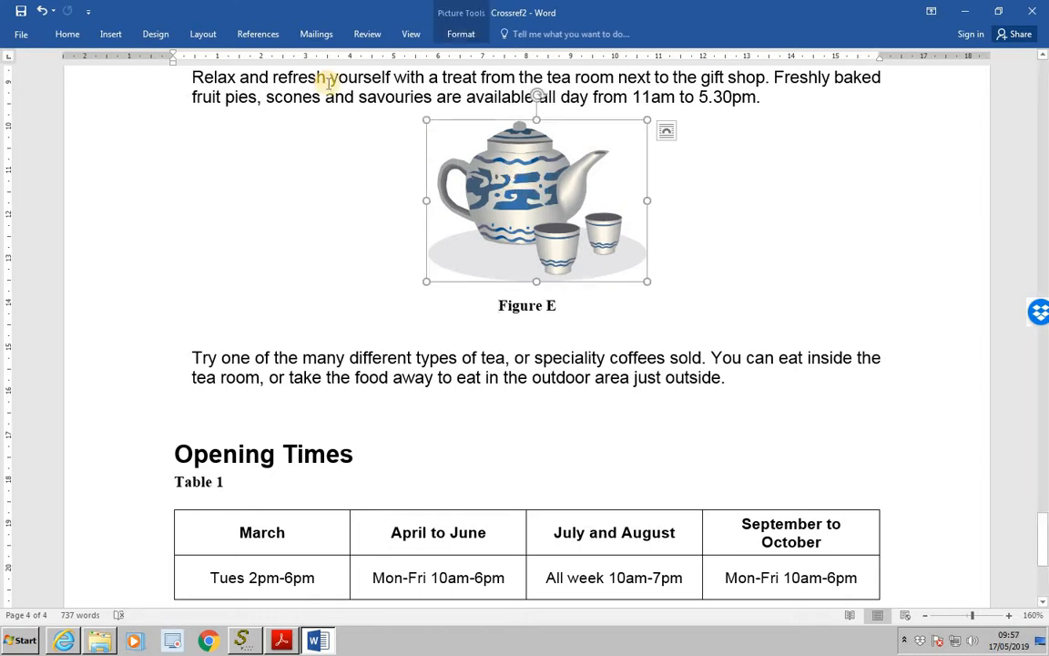
{"action": "left_click", "coordinate": [258, 34]}
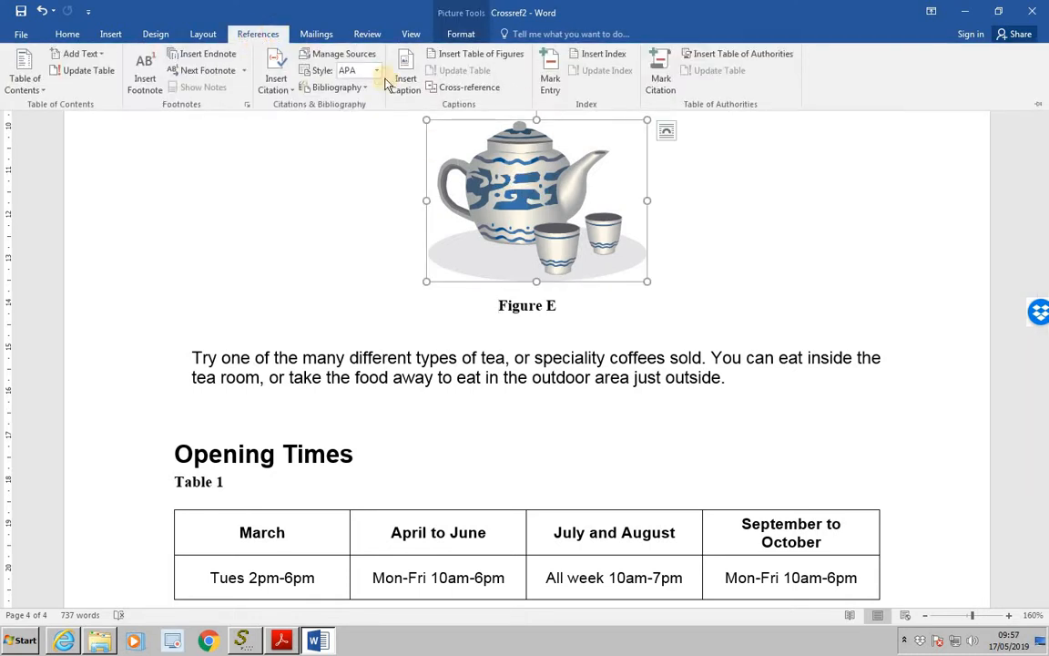
{"action": "left_click", "coordinate": [403, 86]}
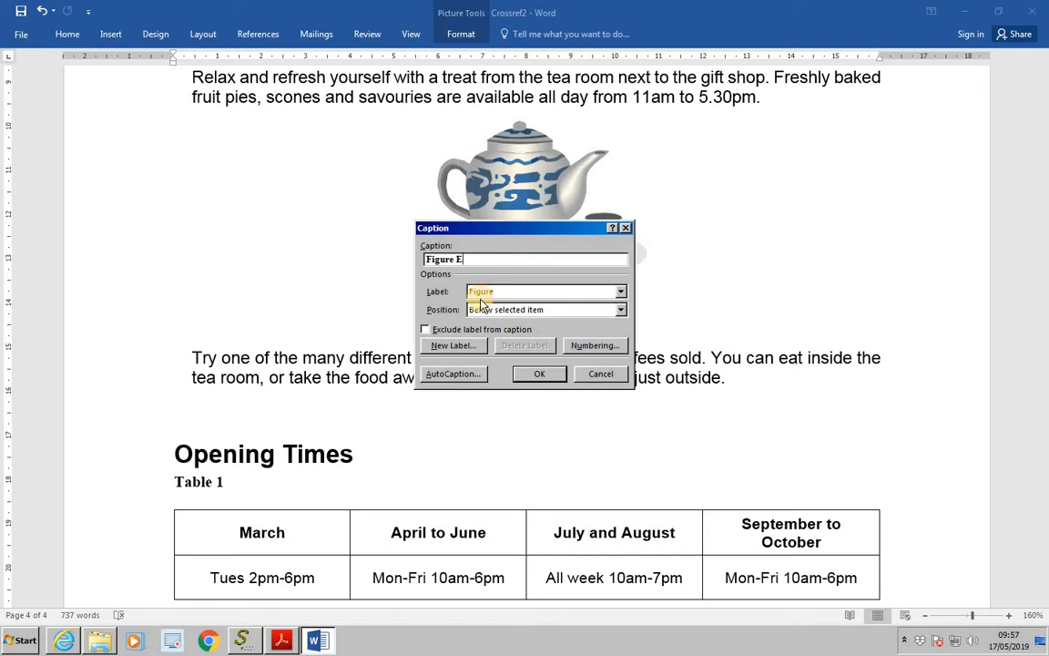
{"action": "left_click", "coordinate": [583, 351]}
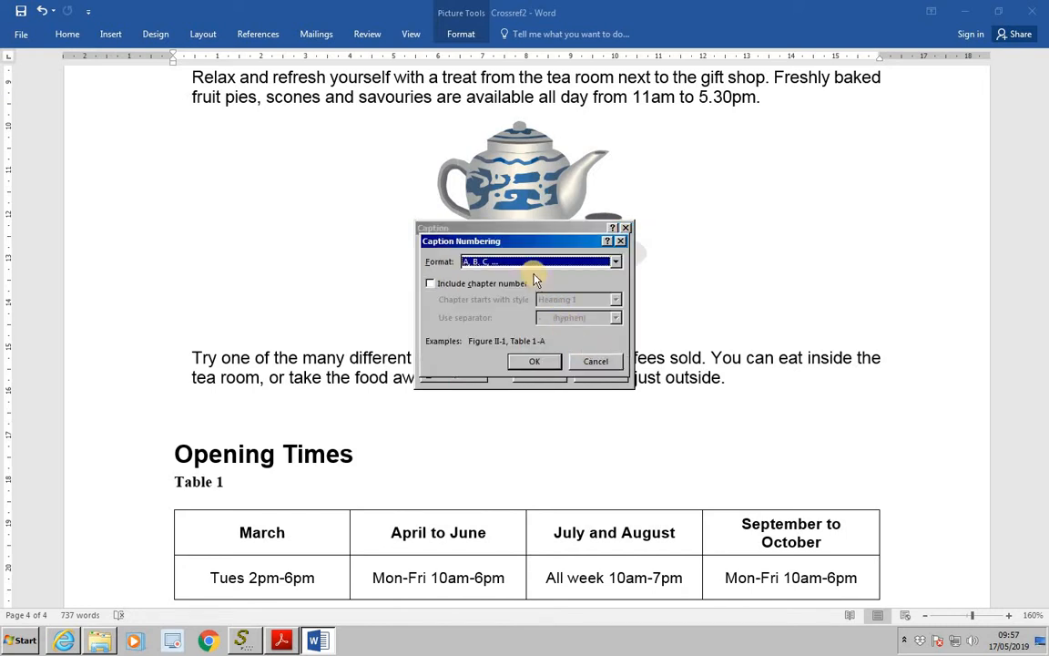
{"action": "left_click", "coordinate": [617, 262]}
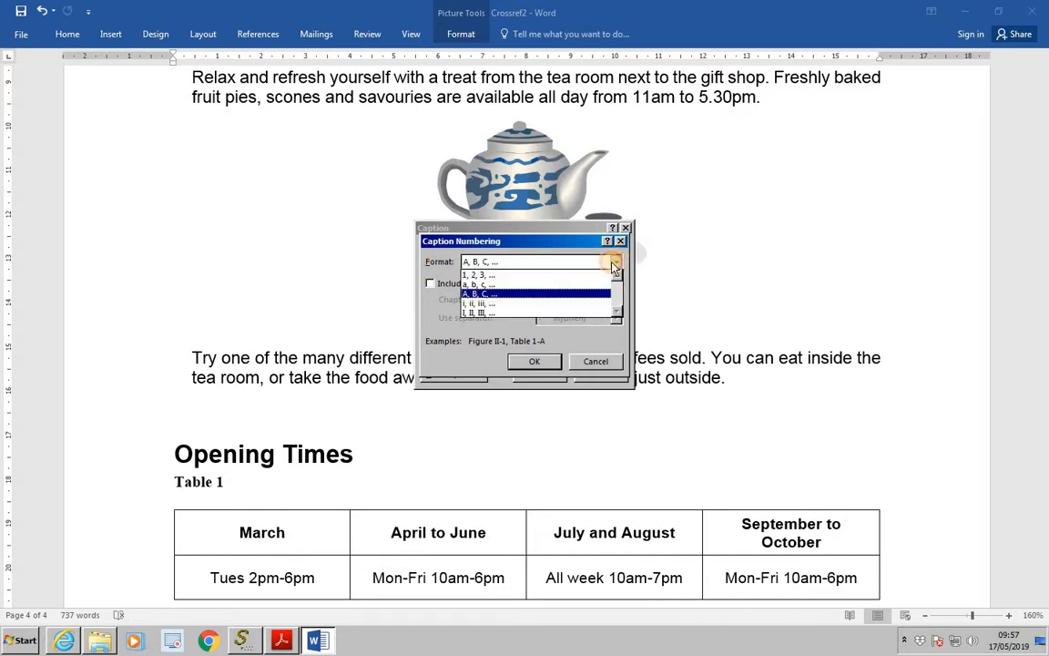
{"action": "left_click", "coordinate": [533, 276]}
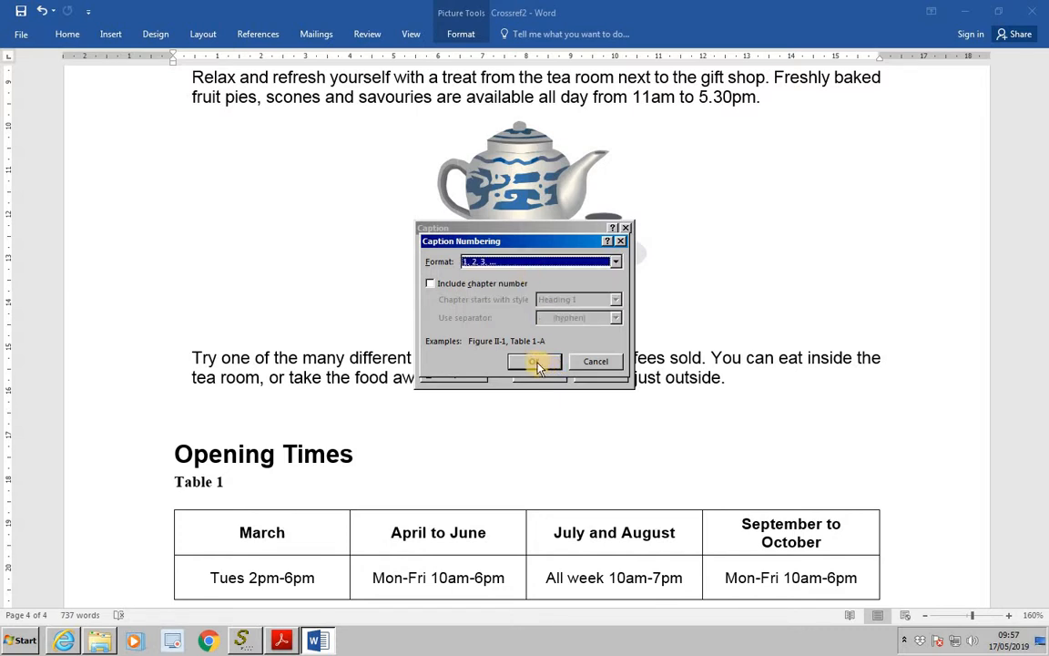
{"action": "left_click", "coordinate": [536, 363]}
{"action": "left_click", "coordinate": [546, 377]}
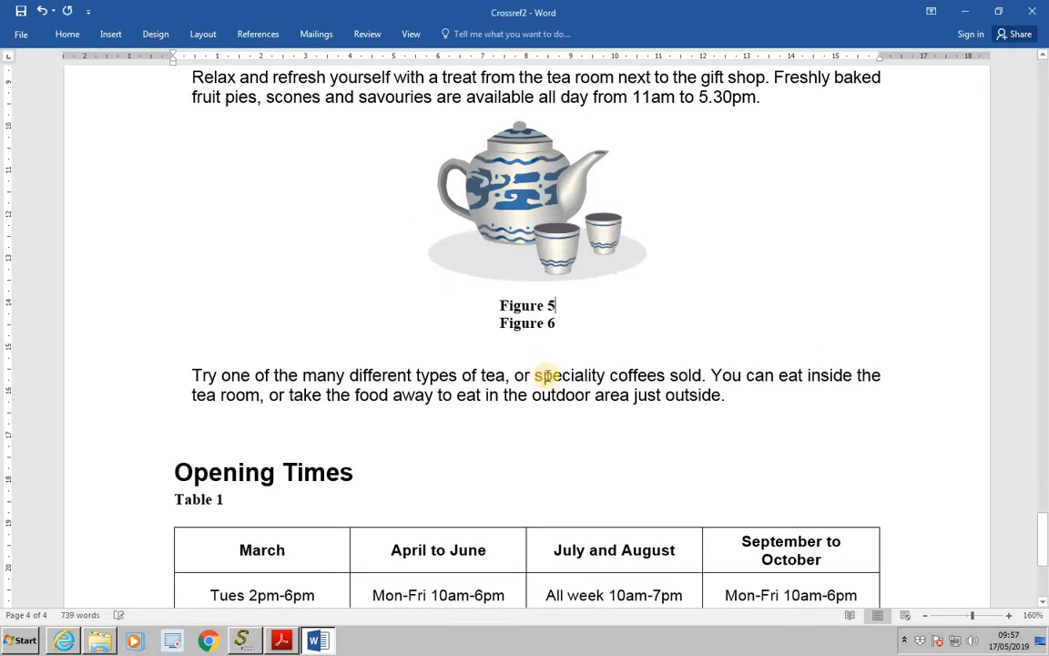
- Insert a page break before the "Tea Room" heading
{"action": "scroll", "coordinate": [549, 433], "scroll_direction": "up", "scroll_amount": 2}
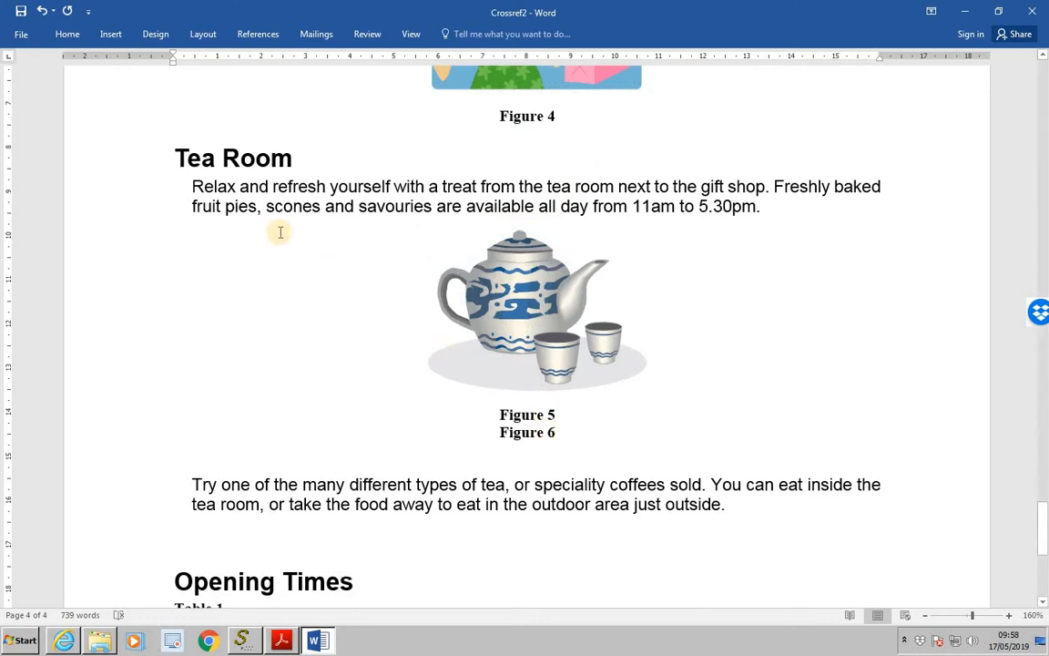
{"action": "left_click", "coordinate": [176, 158]}
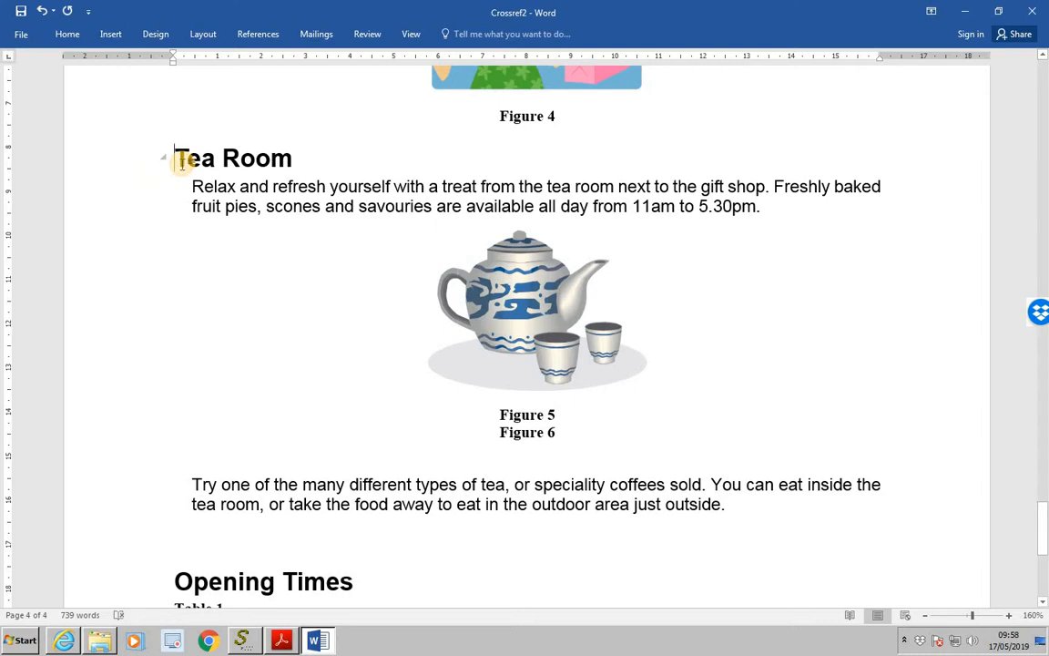
{"action": "key", "text": "ctrl+Return"}
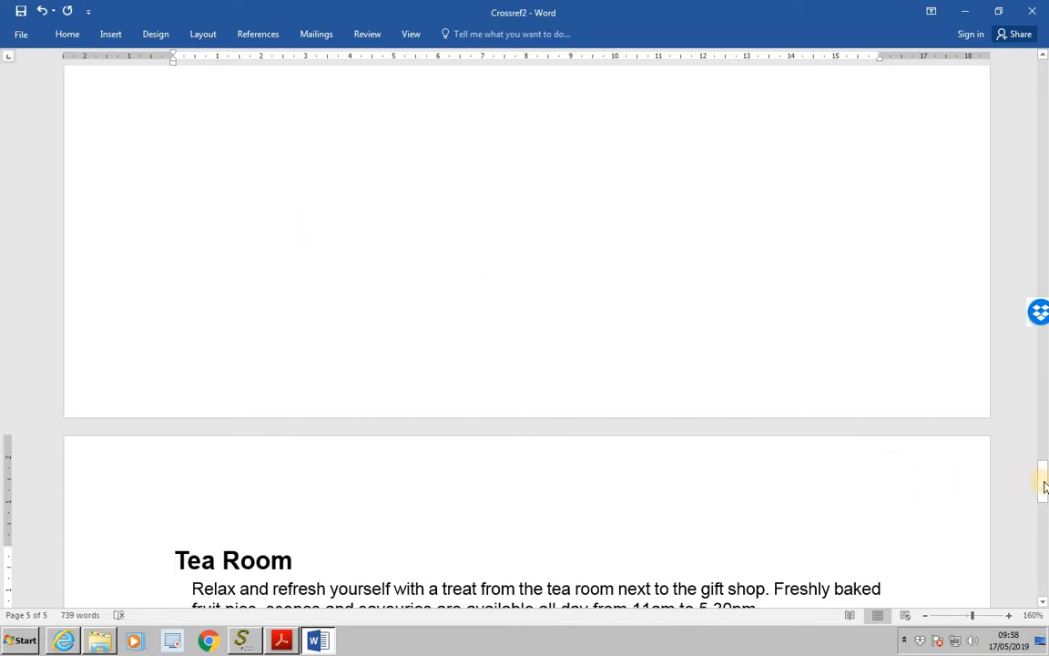
- Update the entire table of figures on the first page, including its entries and page numbers
{"action": "left_click_drag", "start_coordinate": [1045, 488], "coordinate": [1002, 127]}
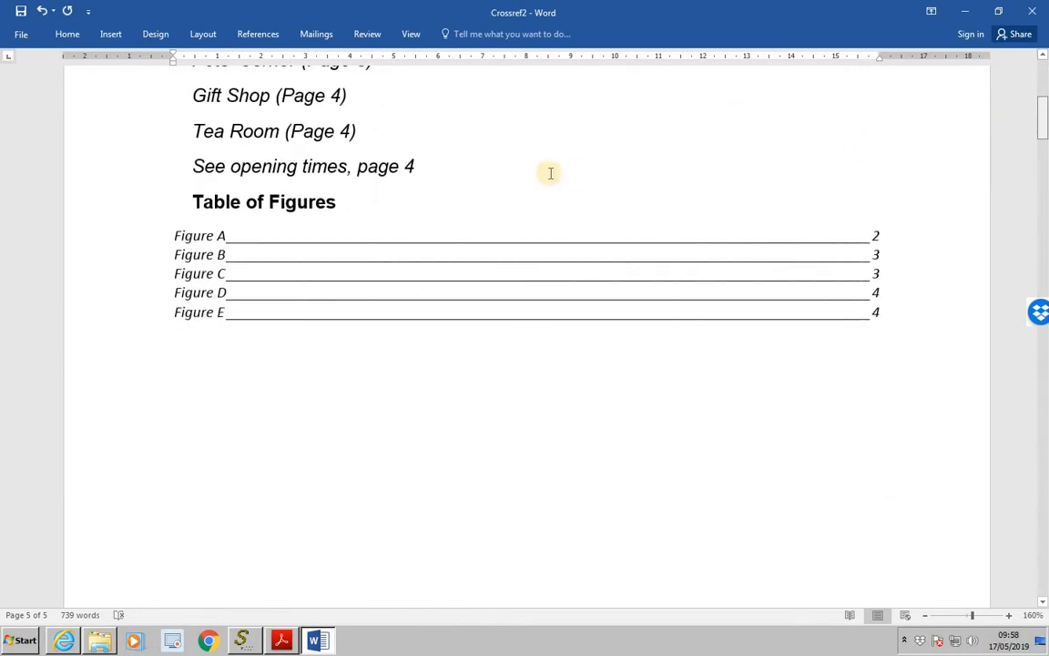
{"action": "left_click", "coordinate": [208, 252]}
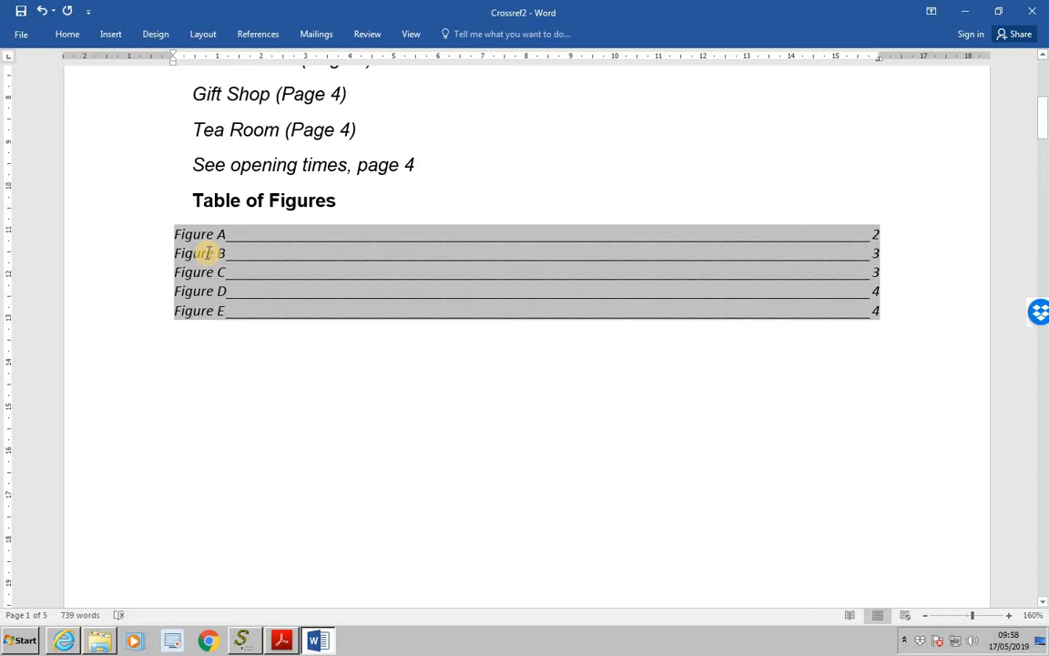
{"action": "key", "text": "F9"}
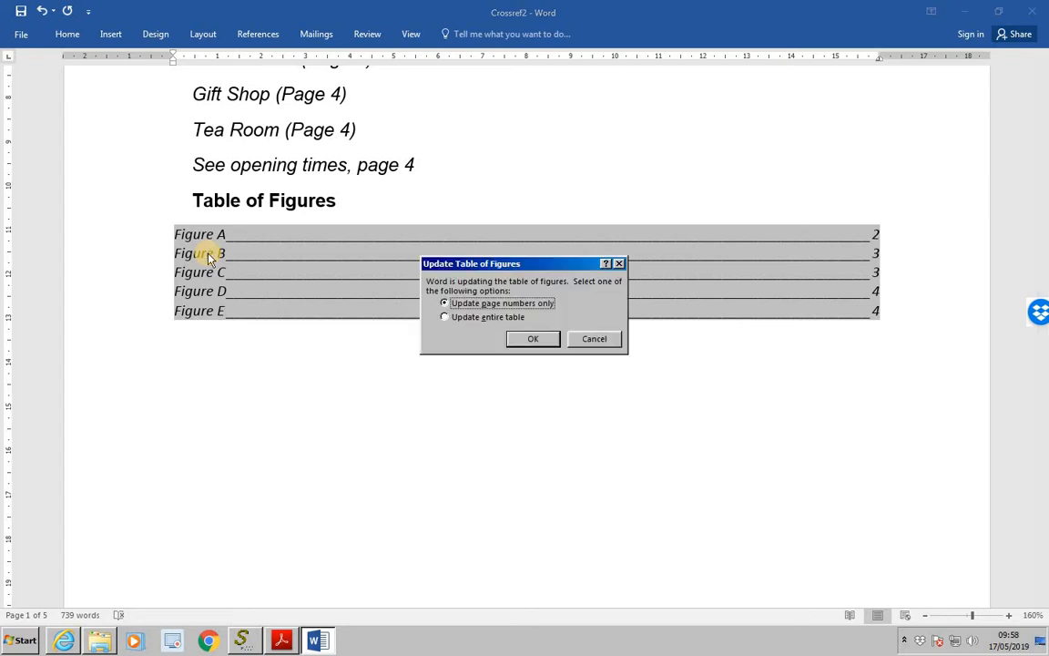
{"action": "left_click", "coordinate": [445, 316]}
{"action": "left_click", "coordinate": [531, 340]}
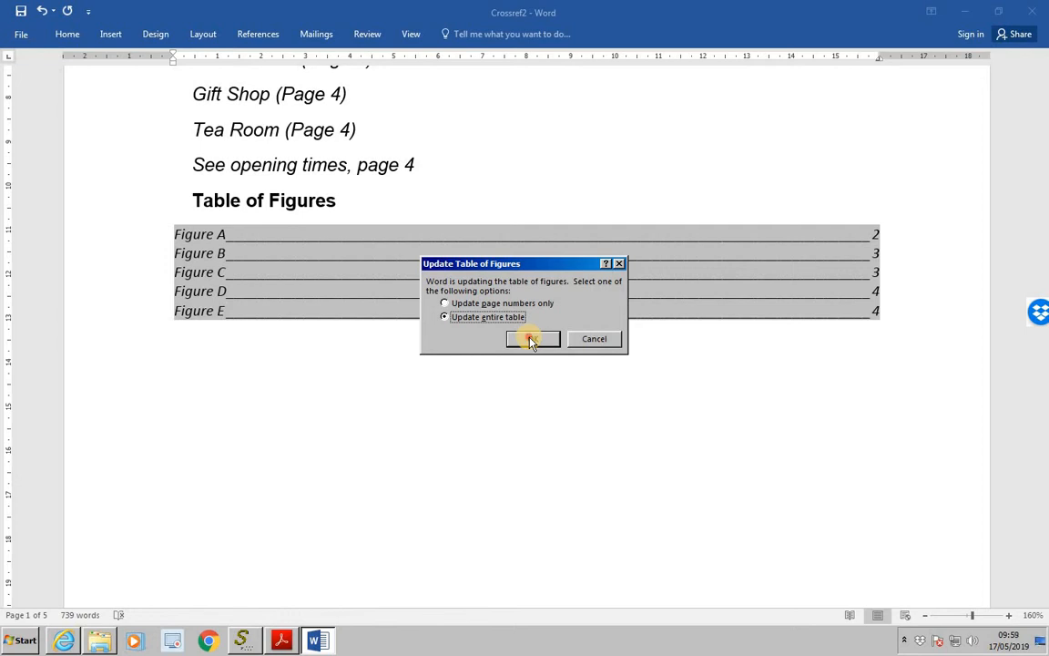
{"action": "left_click", "coordinate": [532, 340]}
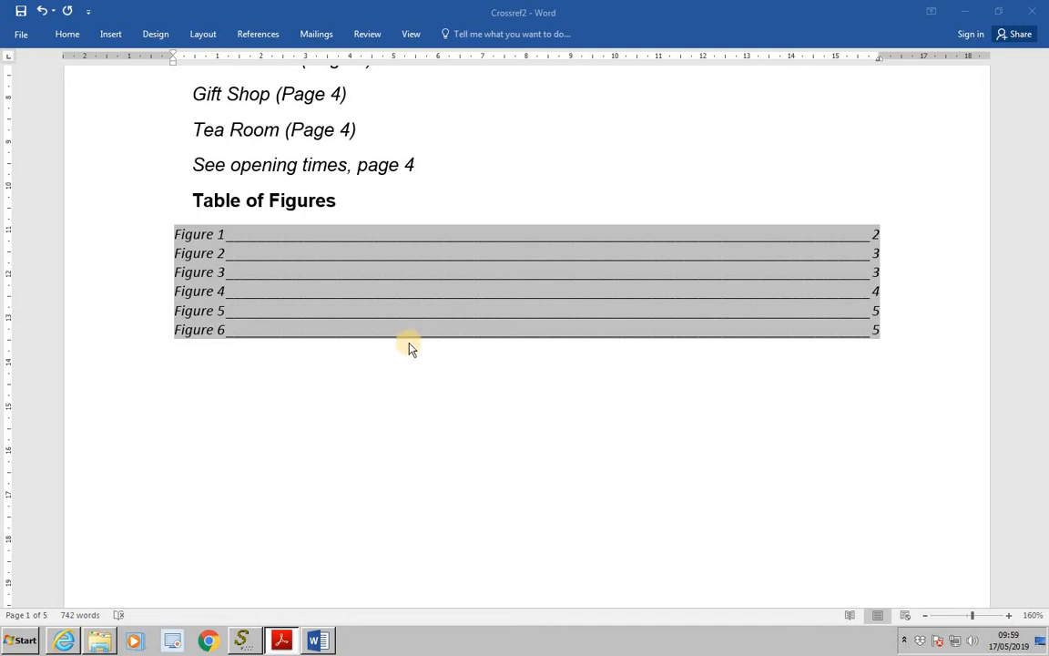
- Open the Save As options for the document
{"action": "left_click", "coordinate": [22, 38]}
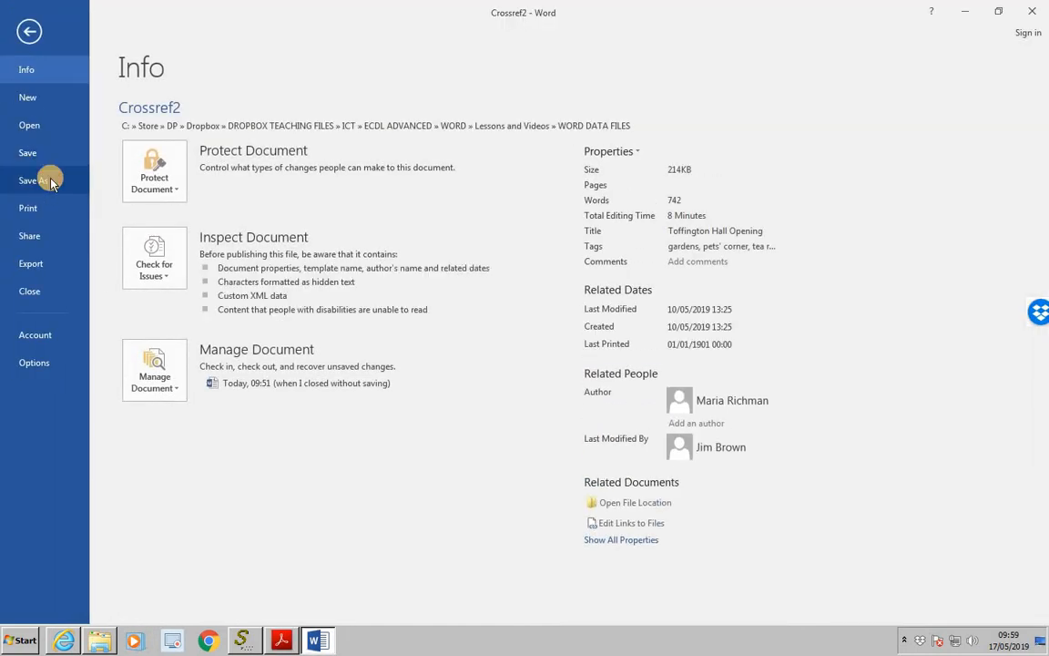
{"action": "left_click", "coordinate": [40, 180]}
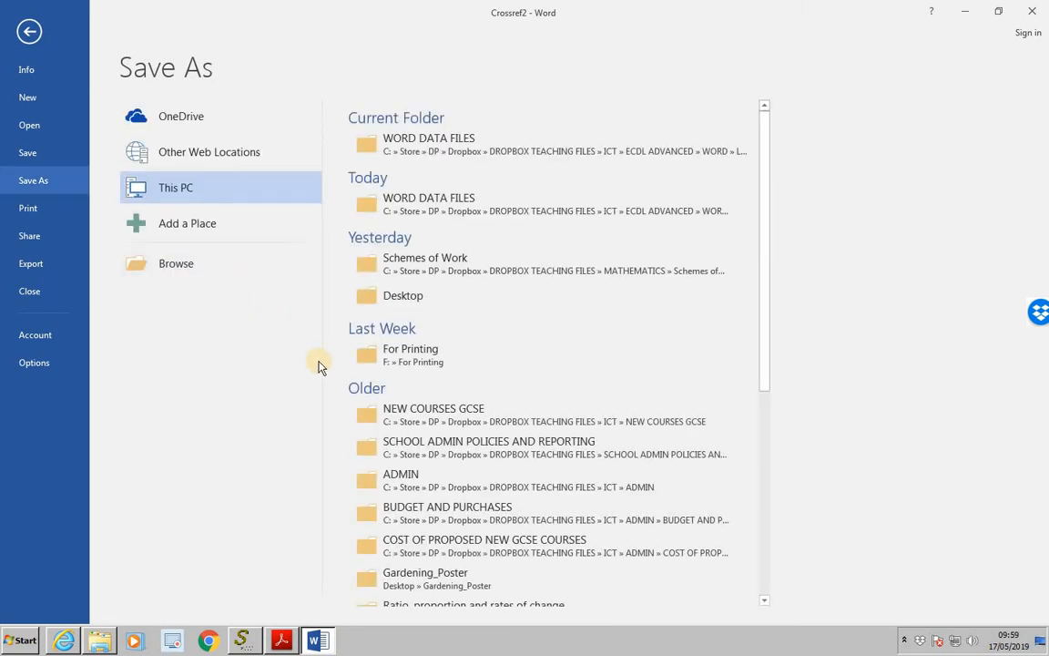